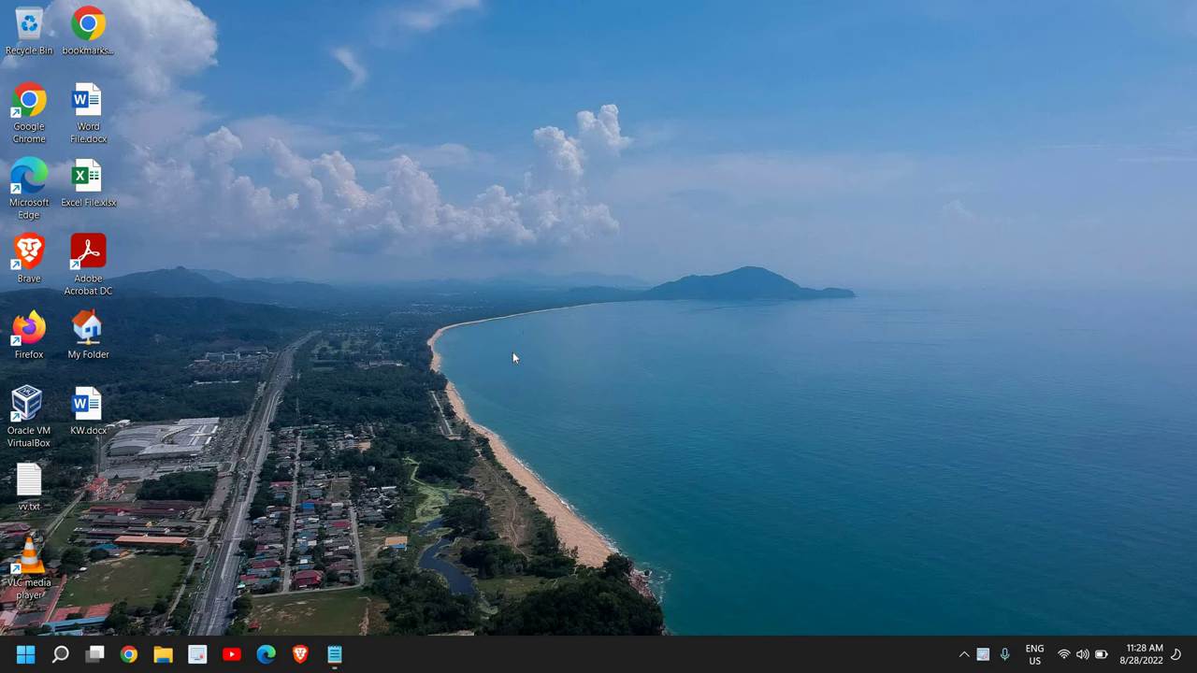
# Search Windows for 'cont' so Control Panel shows as the best match
pyautogui.click(60, 655)
pyautogui.write('cont')
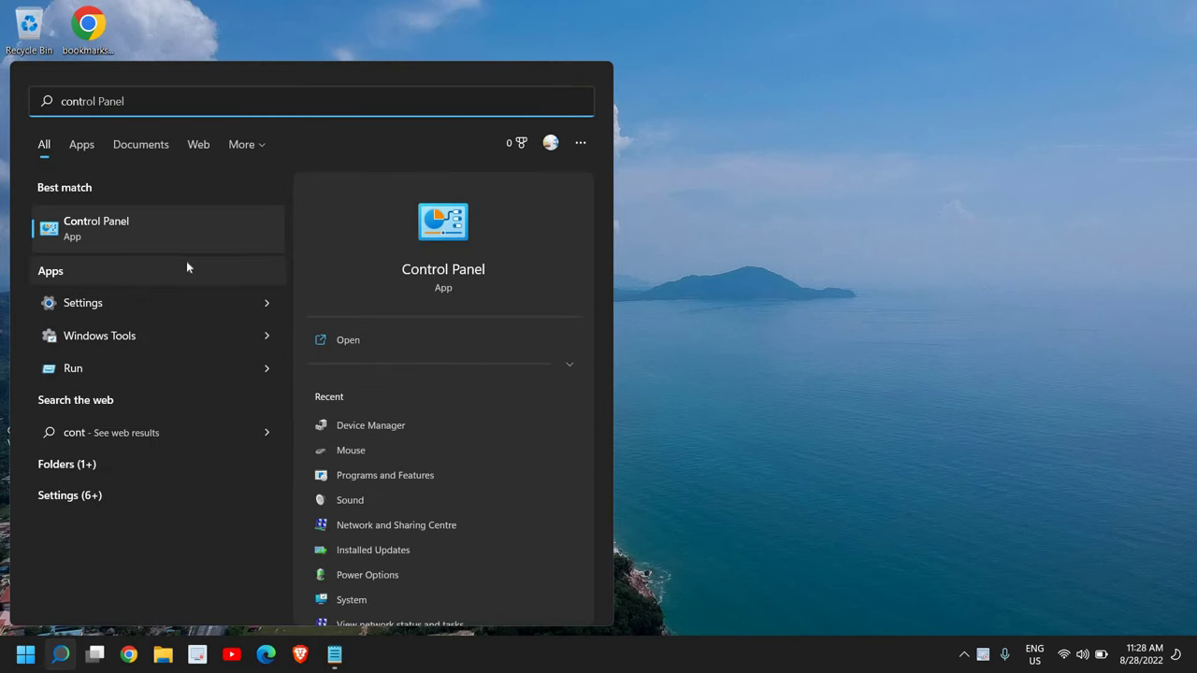
# Open Control Panel maximized and, after trying Category, view all items as Large icons
pyautogui.click(143, 238)
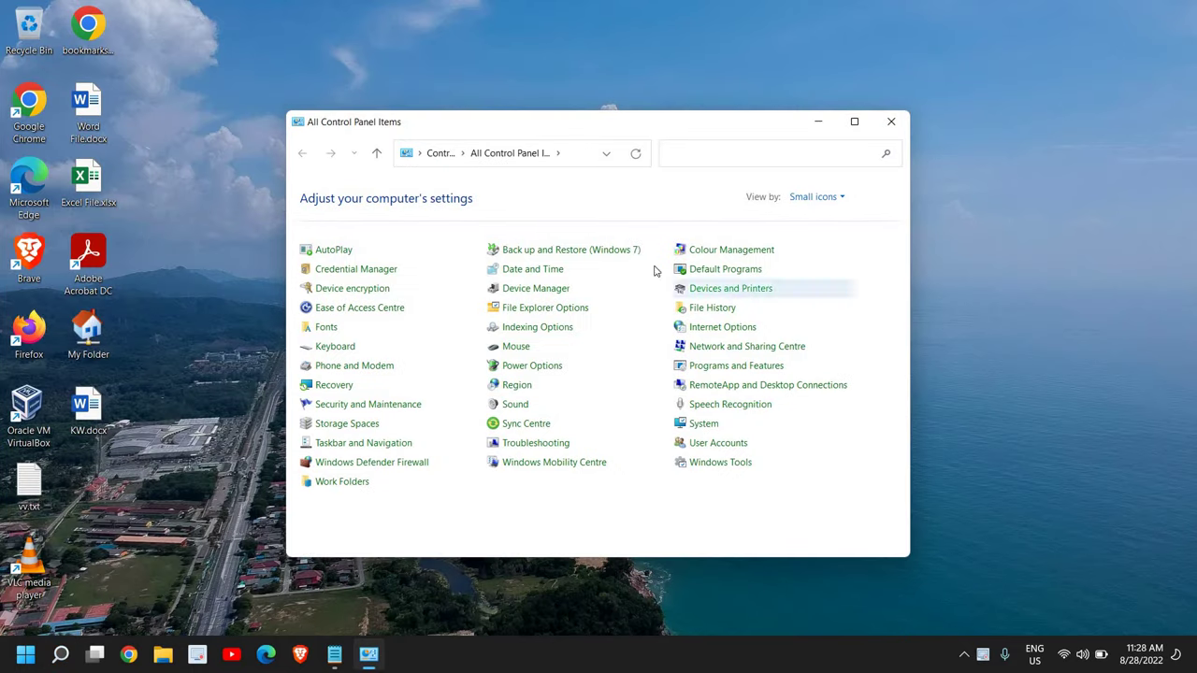
pyautogui.click(855, 123)
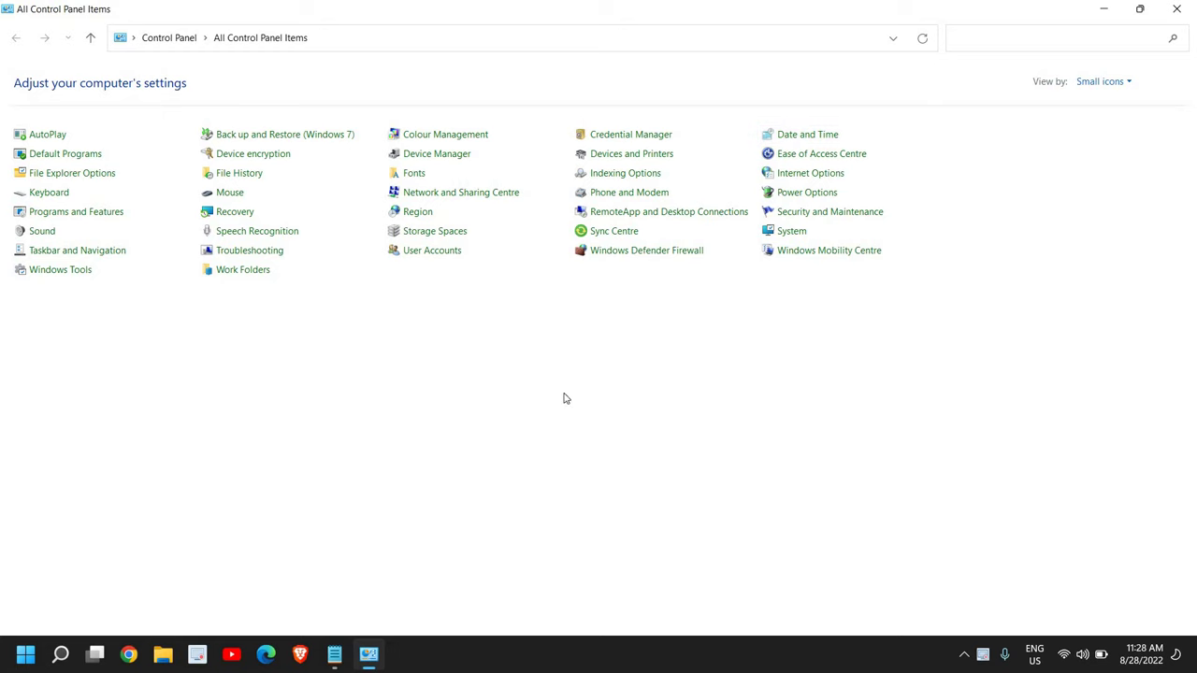
pyautogui.click(1106, 82)
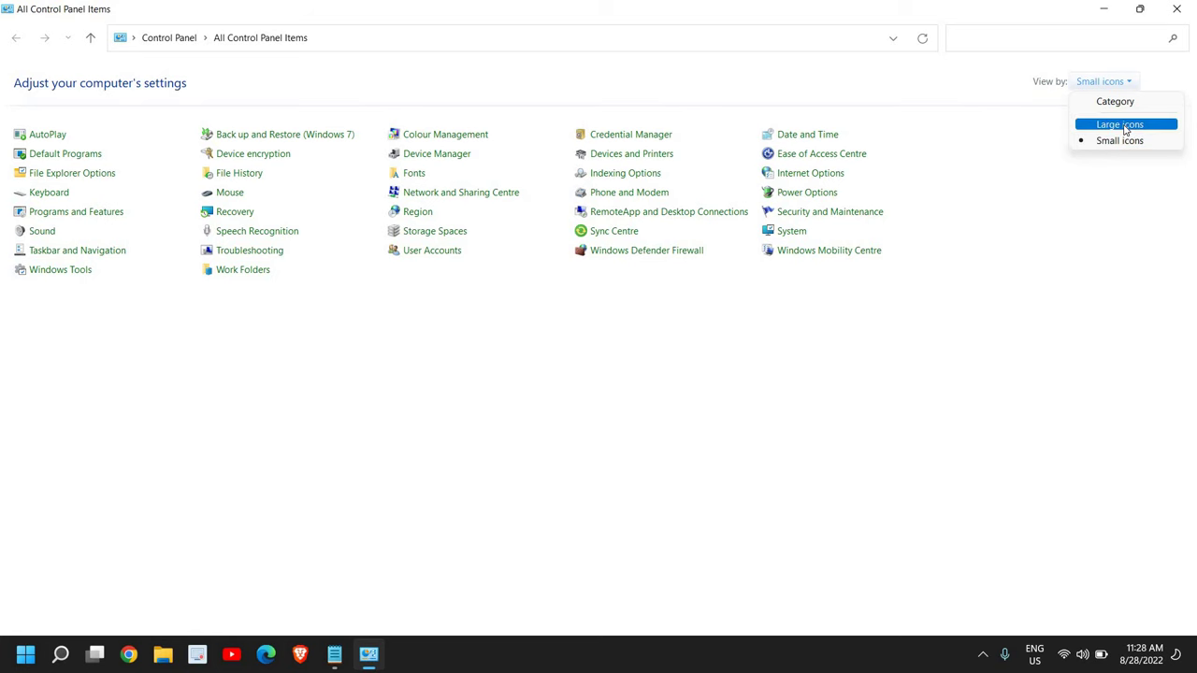
pyautogui.click(1121, 124)
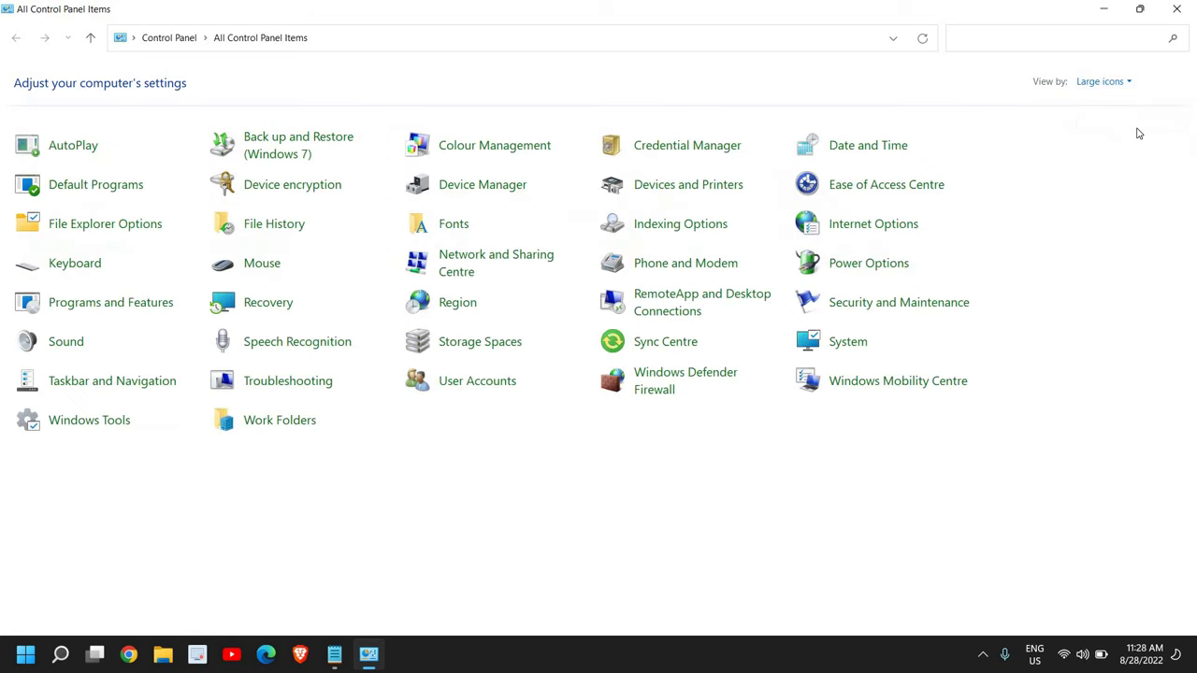
pyautogui.click(1108, 83)
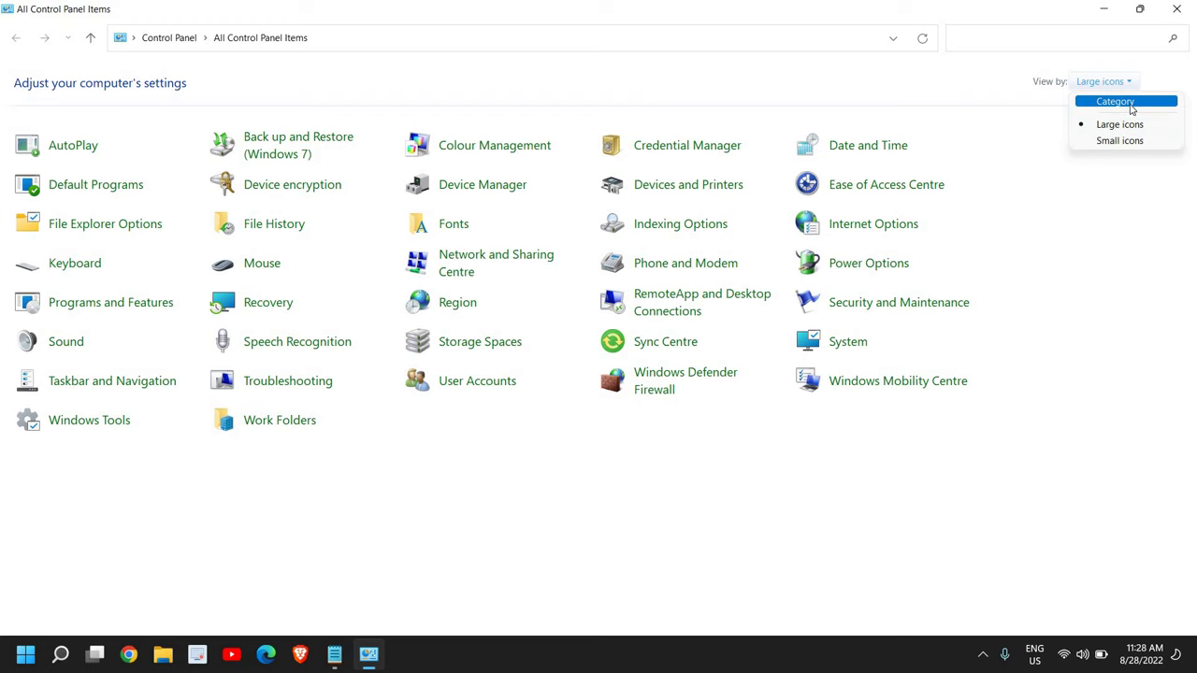
pyautogui.click(1115, 101)
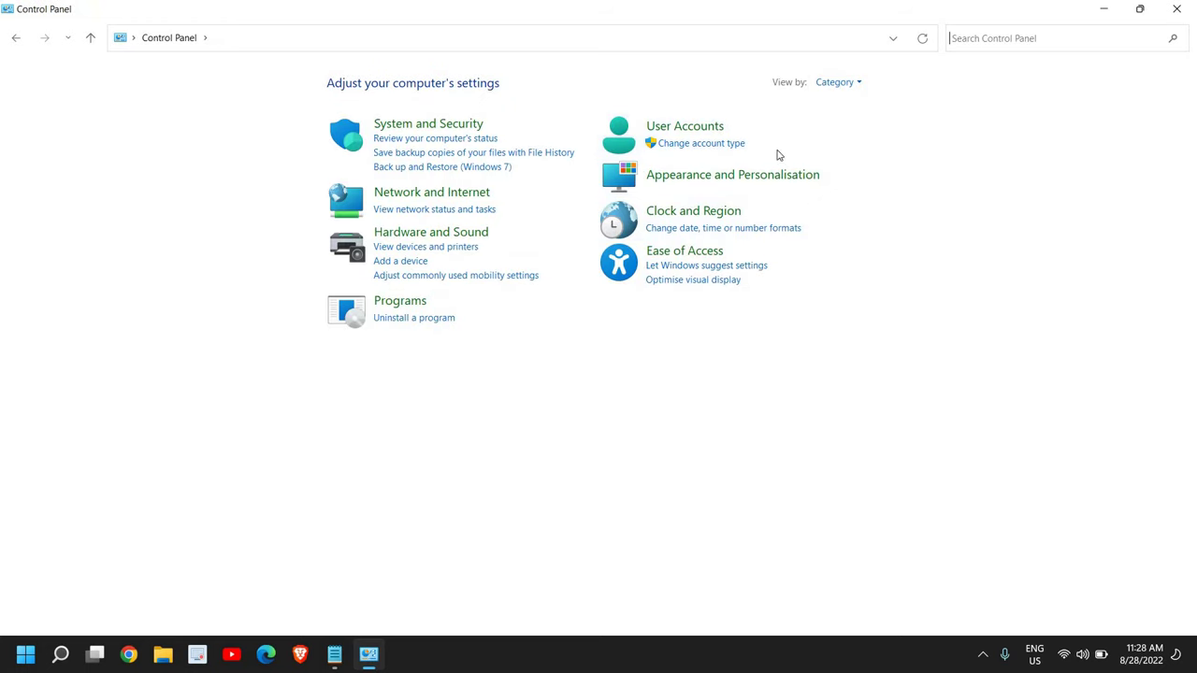
pyautogui.click(841, 83)
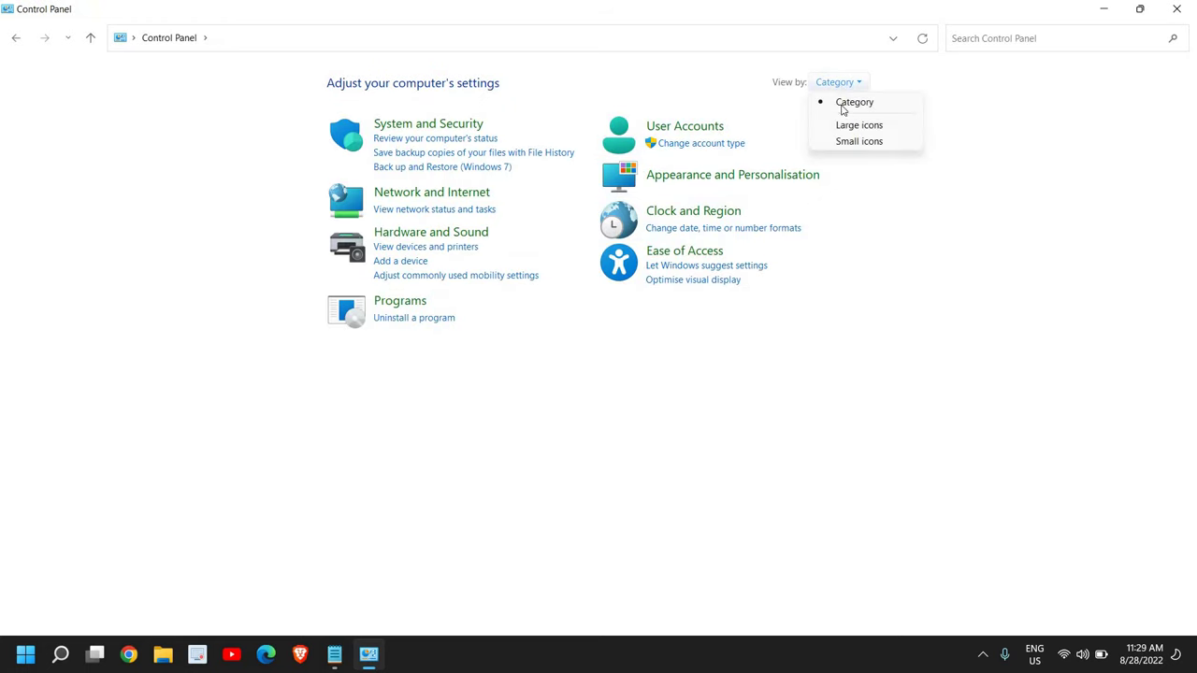
pyautogui.click(875, 128)
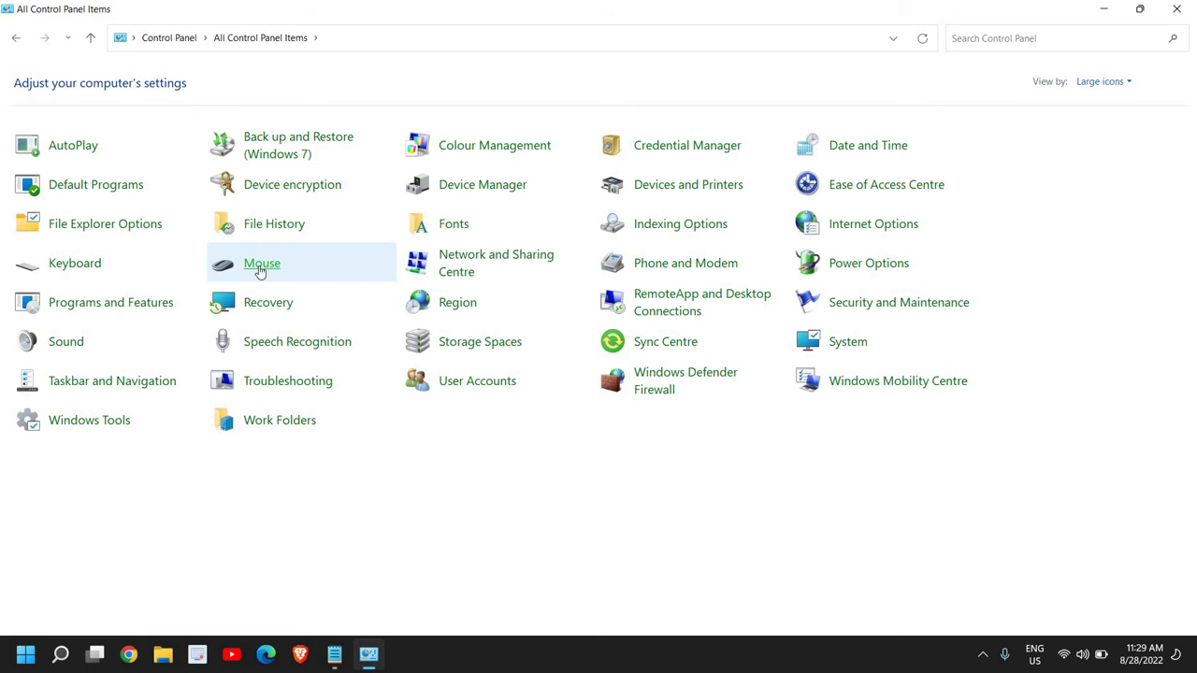
# Open Mouse Properties, minimize Control Panel, and move the dialog further left
pyautogui.click(261, 267)
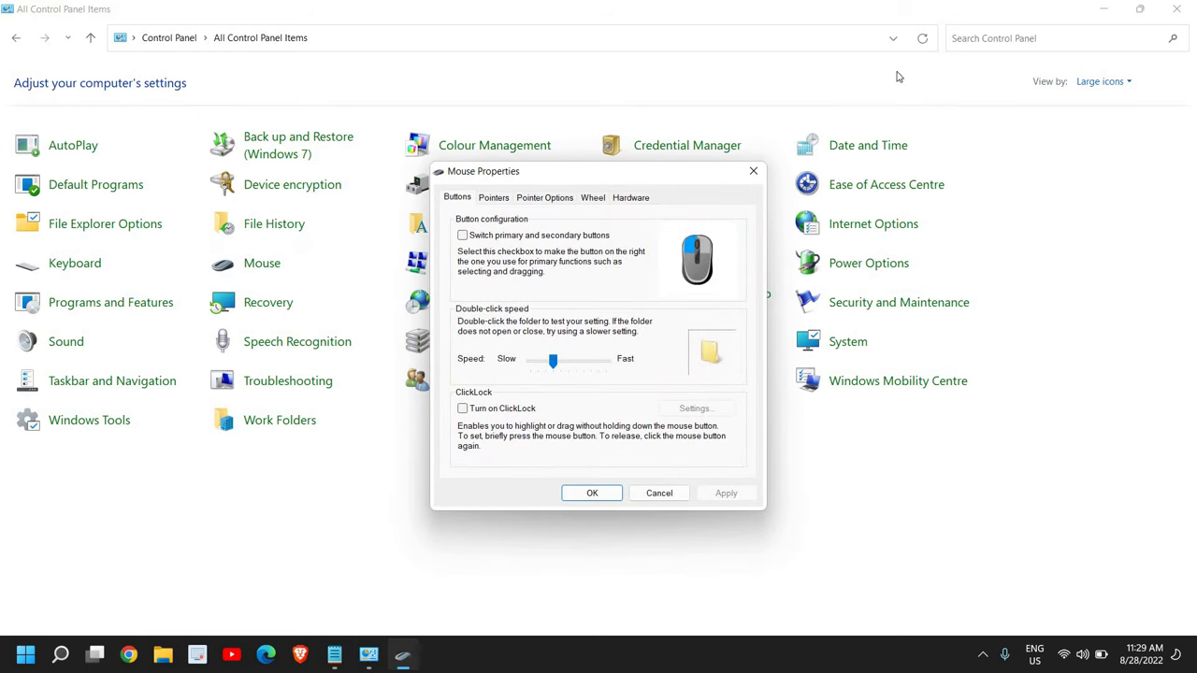
pyautogui.click(1103, 9)
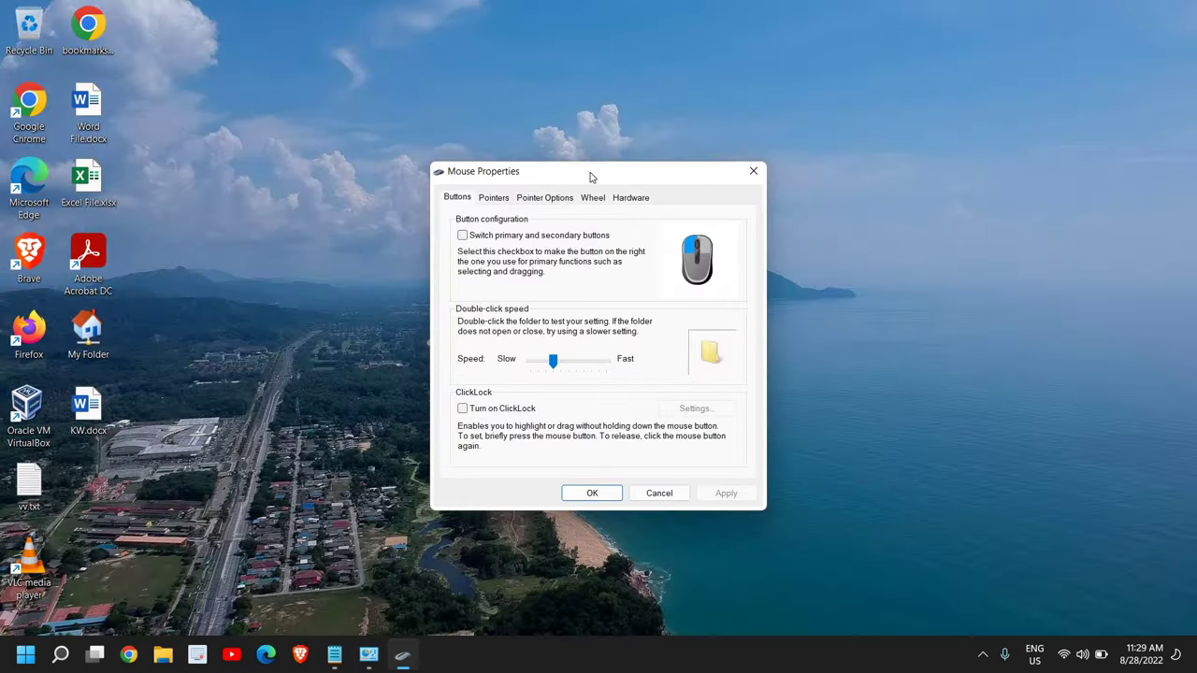
pyautogui.moveTo(591, 178); pyautogui.dragTo(434, 185)
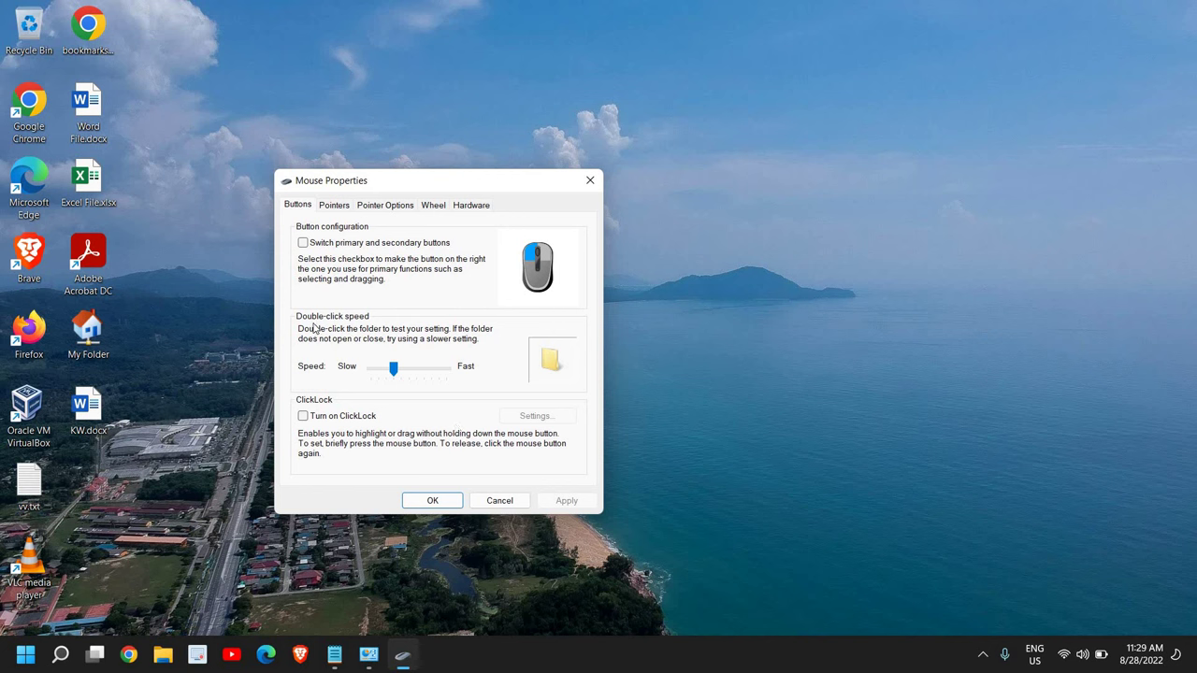
# Make double-click speed slightly faster, then show the Pointers settings
pyautogui.click(393, 371)
pyautogui.moveTo(398, 372)
pyautogui.mouseDown()
pyautogui.moveTo(423, 374)
pyautogui.moveTo(408, 374)
pyautogui.mouseUp()
pyautogui.click(336, 207)
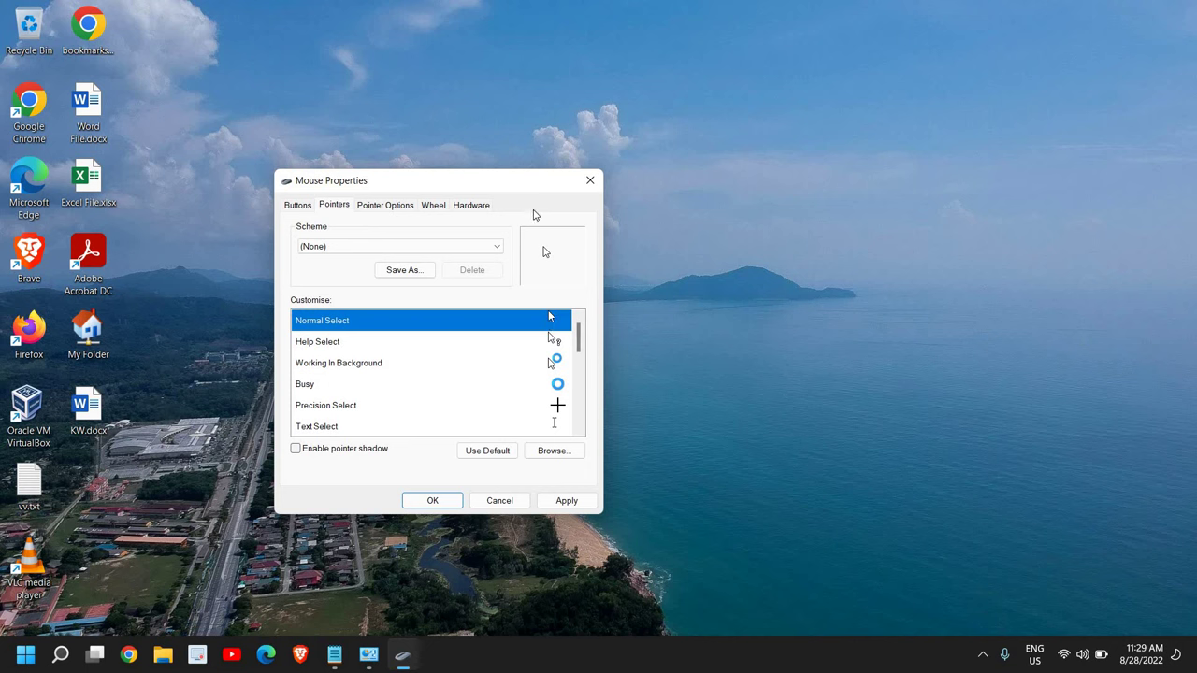
# Show the Wheel tab with vertical and horizontal scrolling both at 4
pyautogui.click(437, 209)
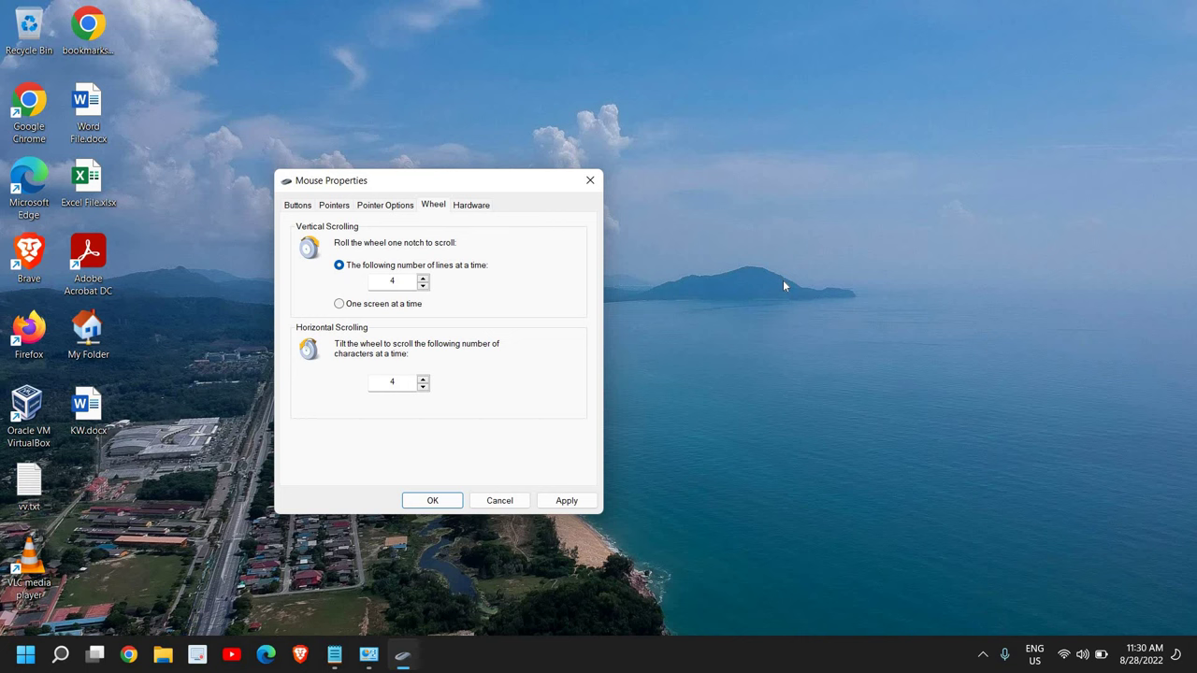
# Edit the vertical scrolling box, trying 6 and settling on 4 lines
pyautogui.click(404, 281)
pyautogui.doubleClick(393, 280)
pyautogui.click(393, 280)
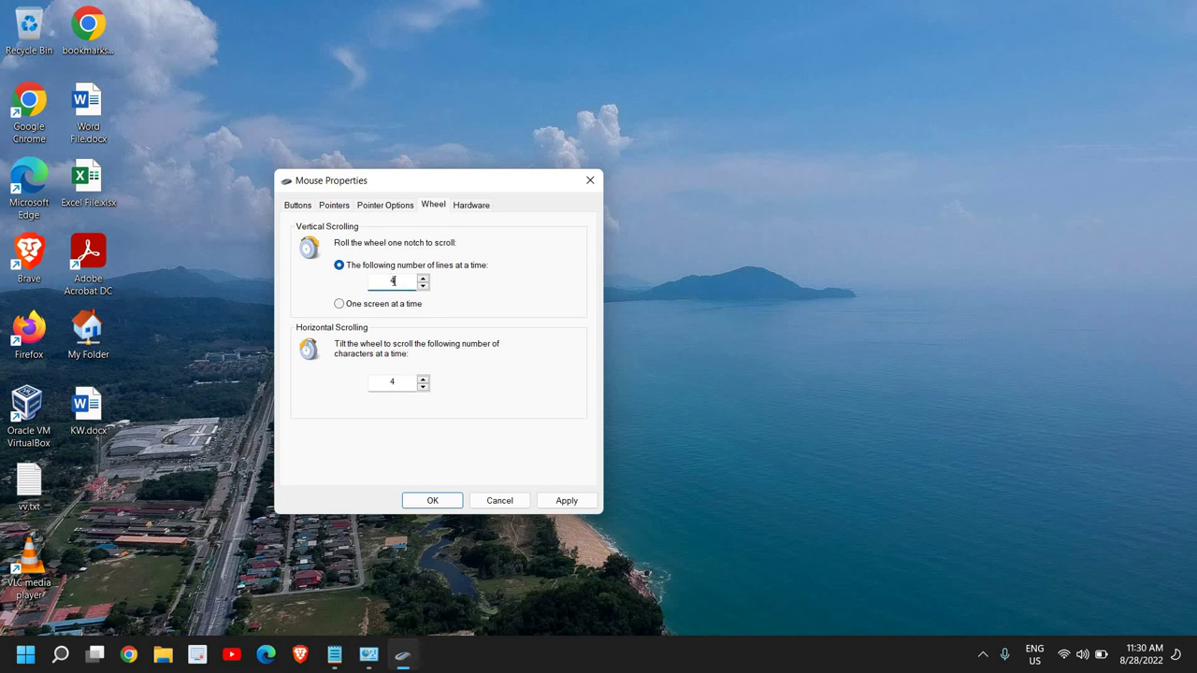
pyautogui.click(401, 381)
pyautogui.doubleClick(393, 281)
pyautogui.write('6')
pyautogui.write('4')
# Leave horizontal scrolling at 4 characters, then apply and confirm with OK
pyautogui.click(399, 384)
pyautogui.click(397, 282)
pyautogui.click(404, 388)
pyautogui.click(566, 503)
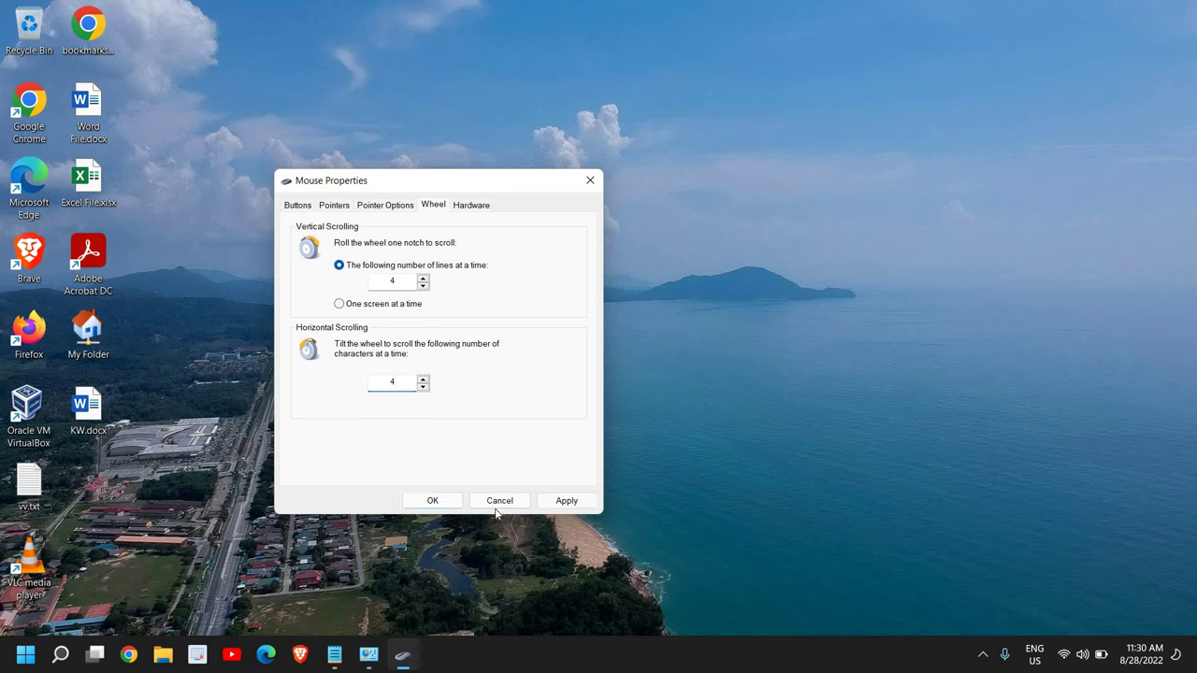
pyautogui.click(432, 501)
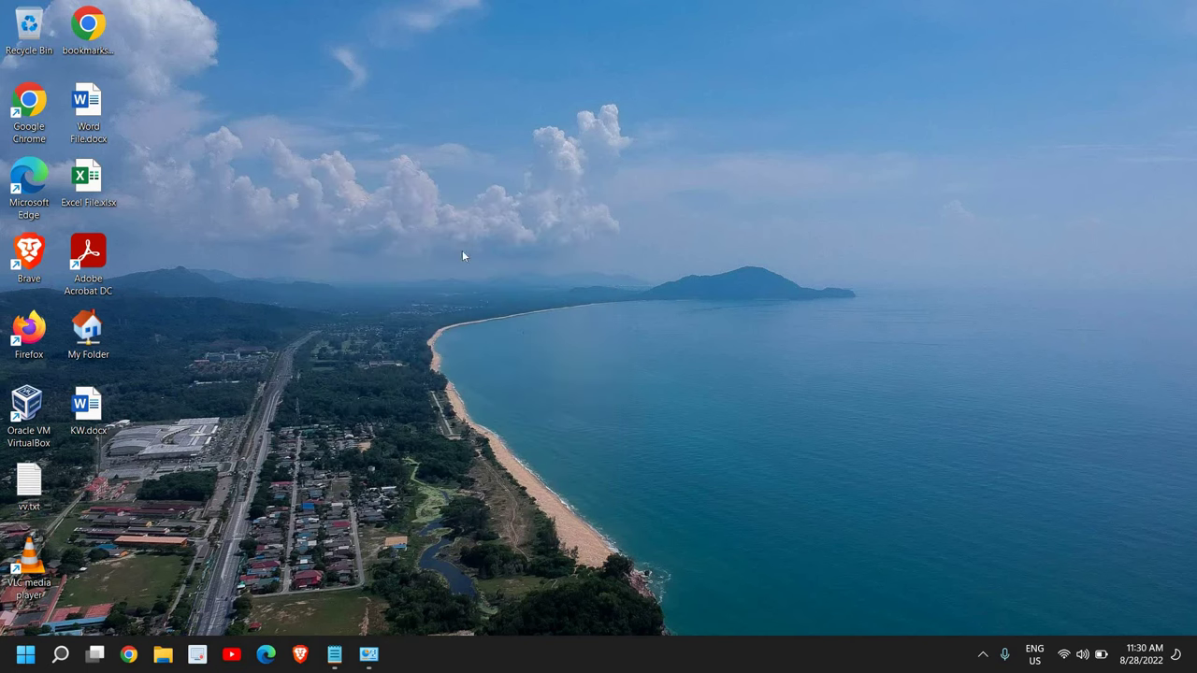